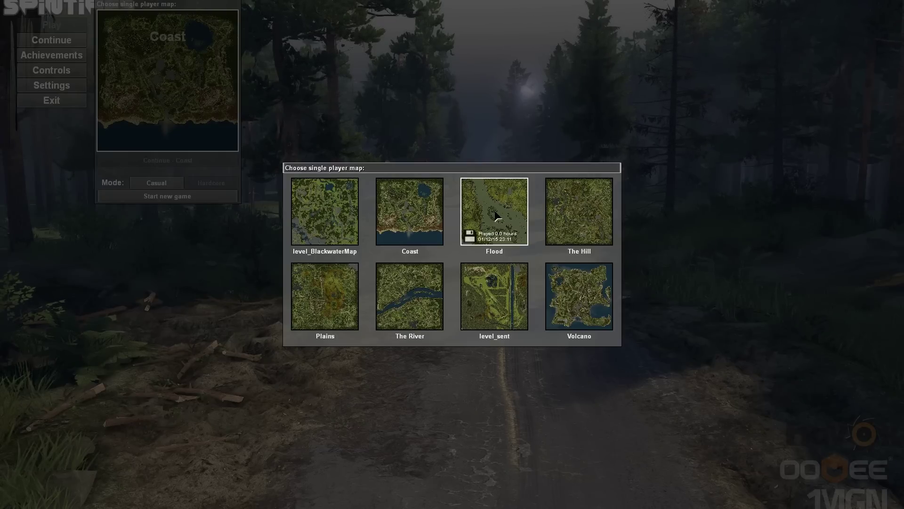
Try a new game on level_BlackwaterMap and dismiss the message that appears.
{"action": "left_click", "coordinate": [324, 216]}
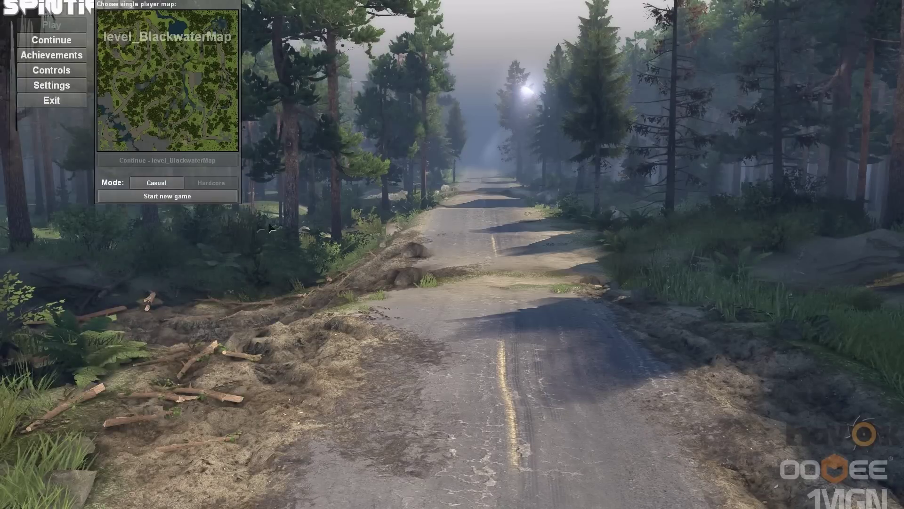
{"action": "left_click", "coordinate": [173, 200]}
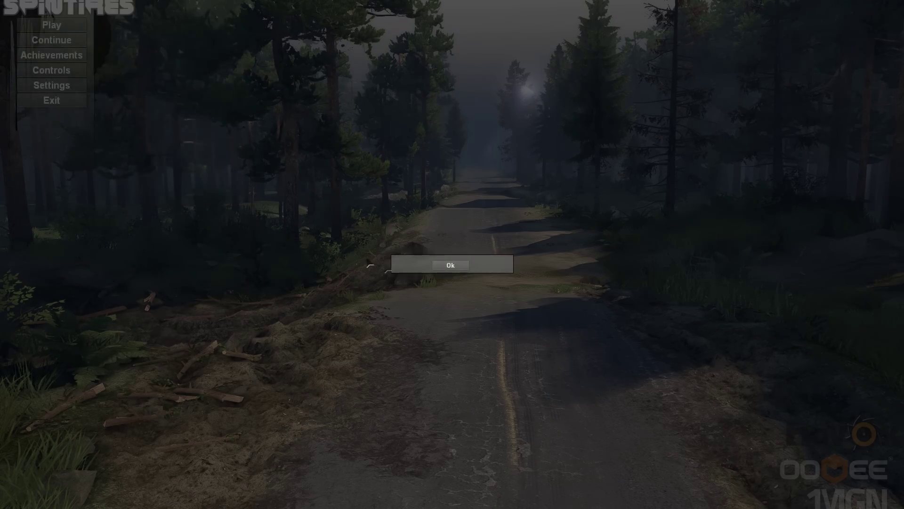
{"action": "left_click", "coordinate": [453, 266]}
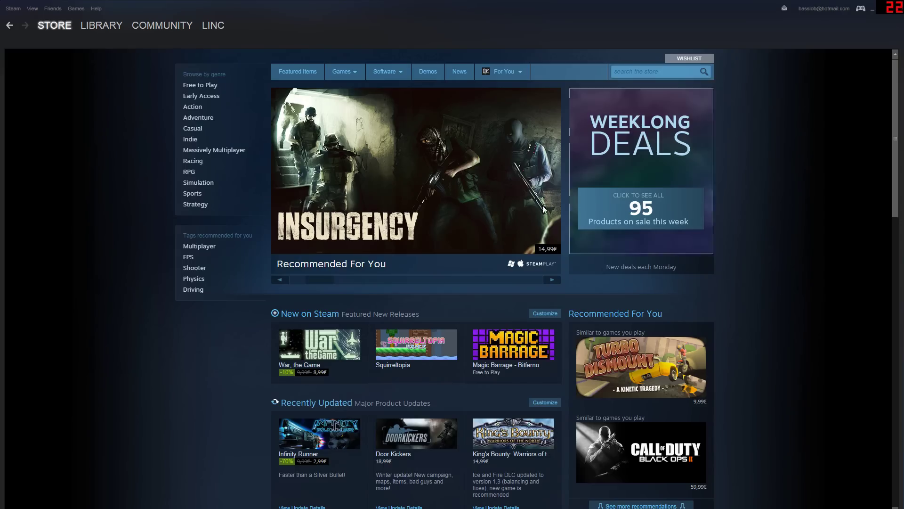
Opt Spintires into the legacy - Build 2015-01-02 (v1) beta in its Steam properties.
{"action": "left_click", "coordinate": [93, 28]}
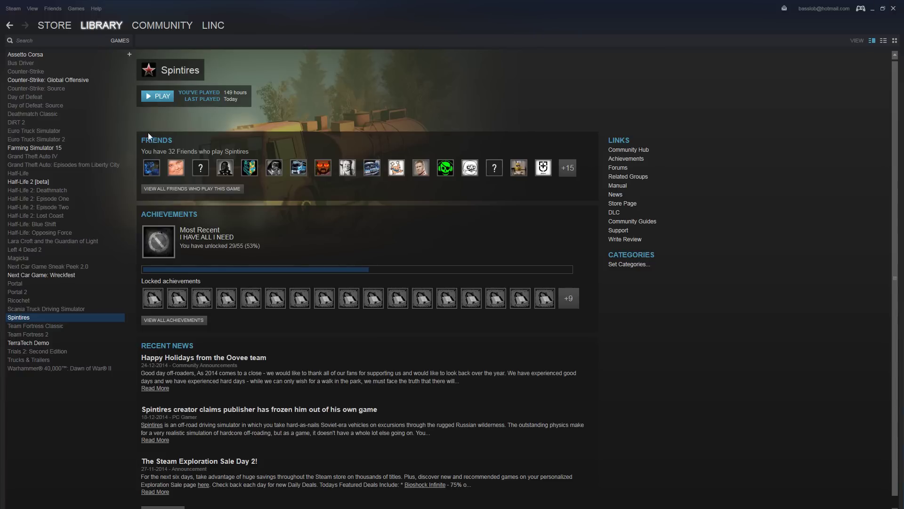
{"action": "right_click", "coordinate": [27, 318]}
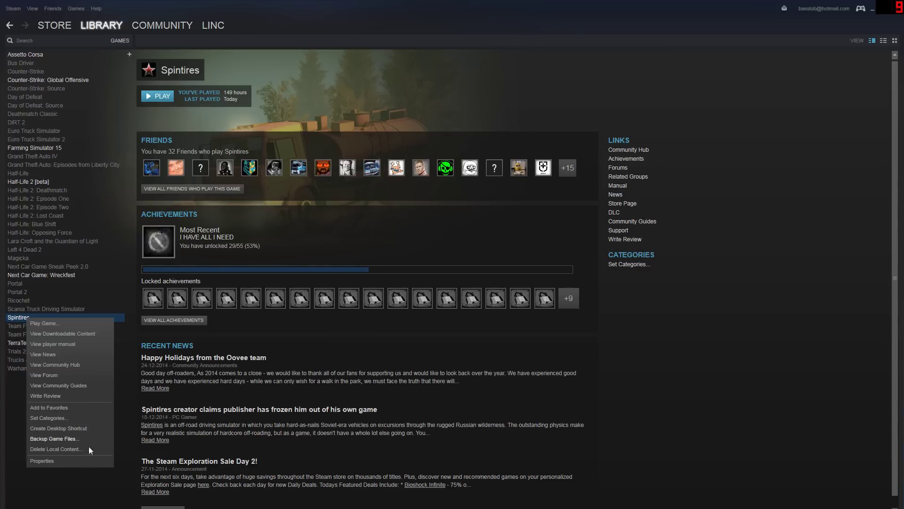
{"action": "left_click", "coordinate": [70, 461]}
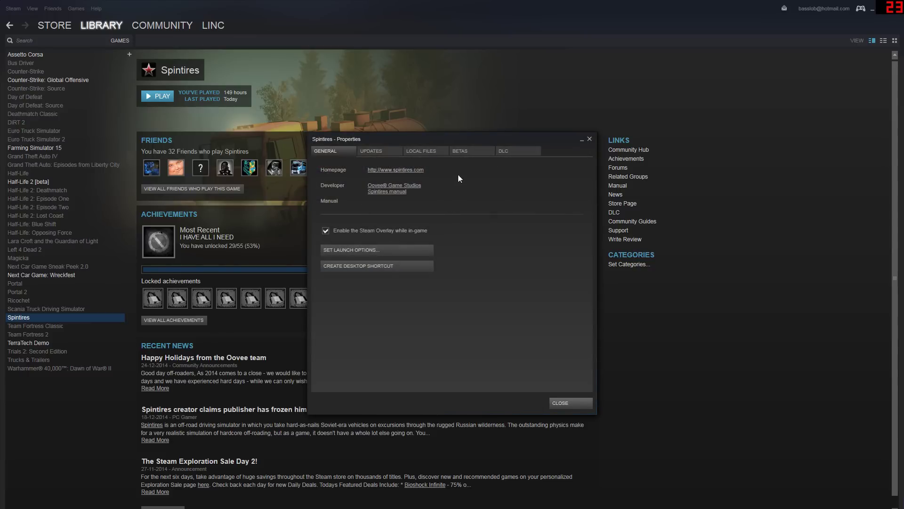
{"action": "left_click", "coordinate": [472, 152]}
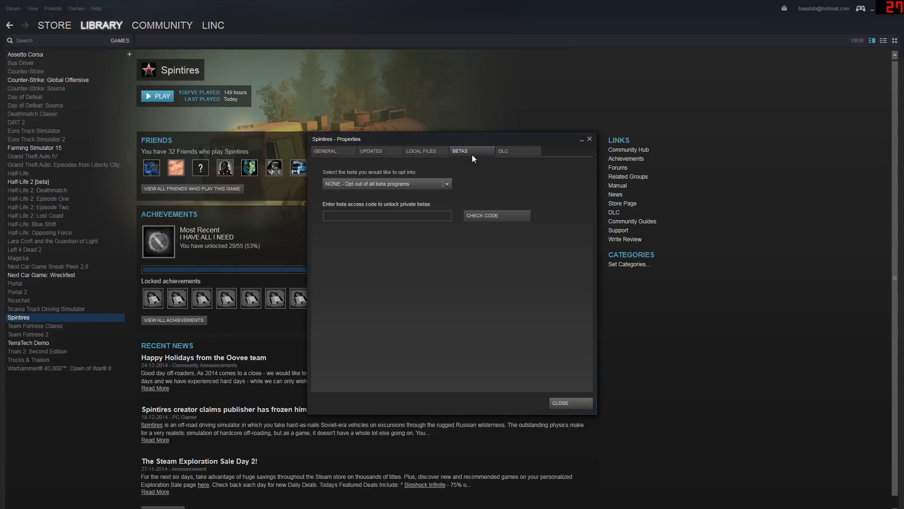
{"action": "left_click", "coordinate": [447, 185]}
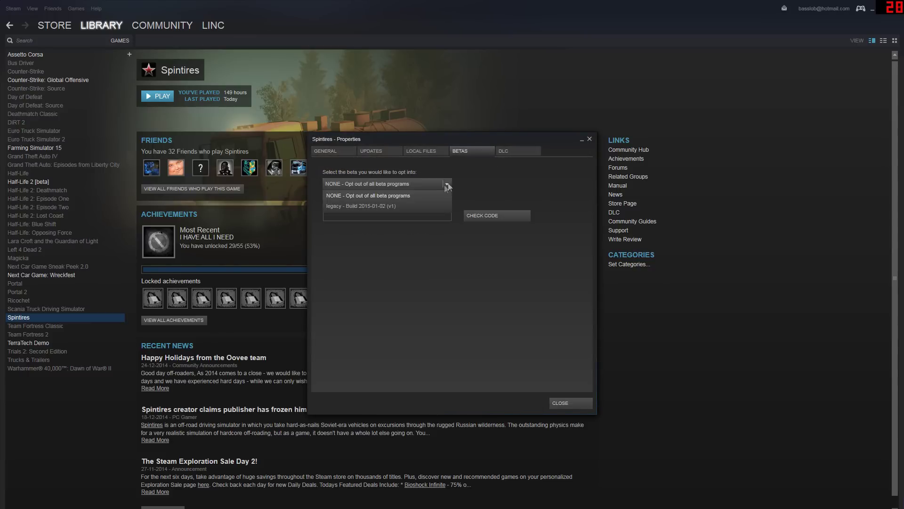
{"action": "left_click", "coordinate": [367, 207]}
{"action": "left_click", "coordinate": [564, 401]}
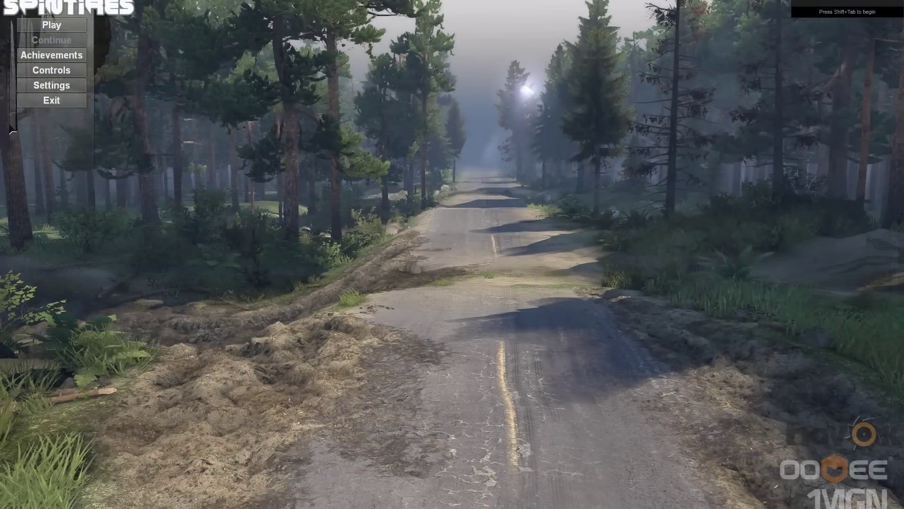
Start a new single-player game on level_BlackwaterMap from the Play map chooser.
{"action": "left_click", "coordinate": [184, 142]}
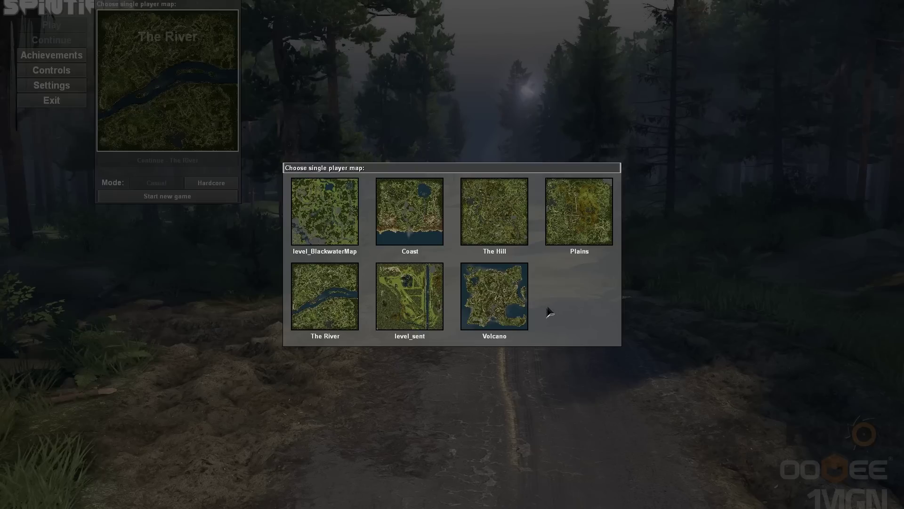
{"action": "left_click", "coordinate": [344, 223]}
{"action": "left_click", "coordinate": [221, 197]}
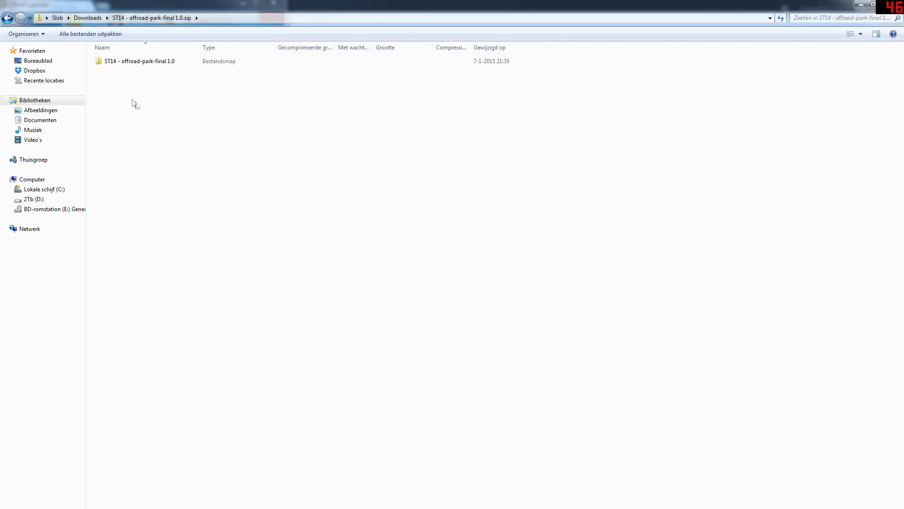
Copy the levels folder from the ST14 - offroad-park-final 1.0 download, then return to Steam.
{"action": "double_click", "coordinate": [136, 64]}
{"action": "double_click", "coordinate": [135, 65]}
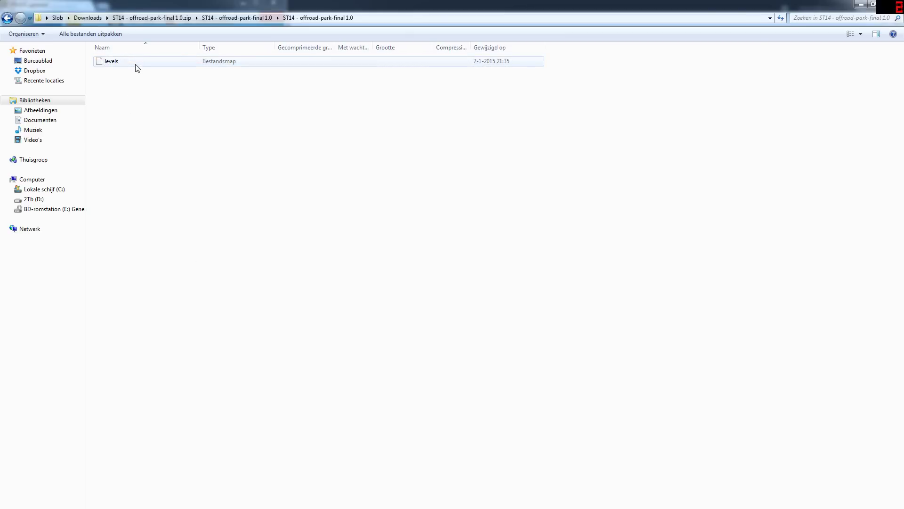
{"action": "right_click", "coordinate": [110, 61]}
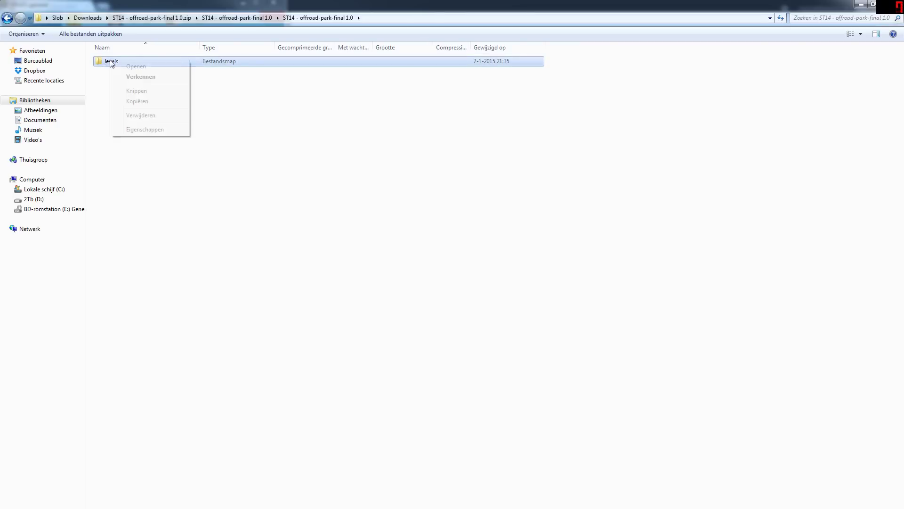
{"action": "left_click", "coordinate": [133, 102]}
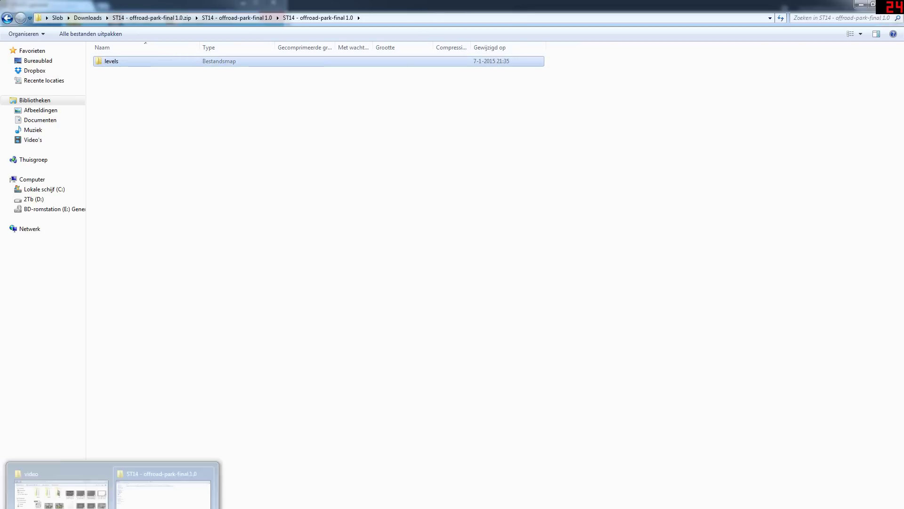
{"action": "left_click", "coordinate": [56, 492]}
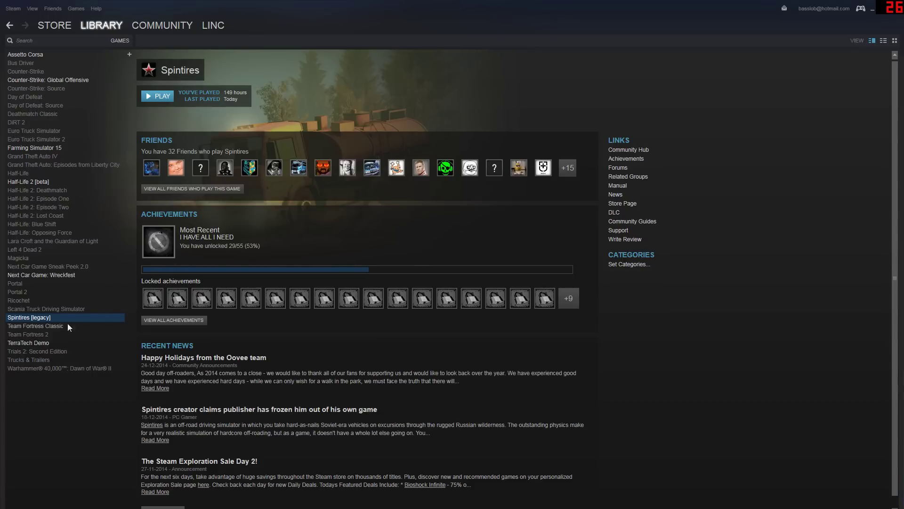
Browse the Spintires [legacy] local files to open its installation folder.
{"action": "right_click", "coordinate": [41, 317]}
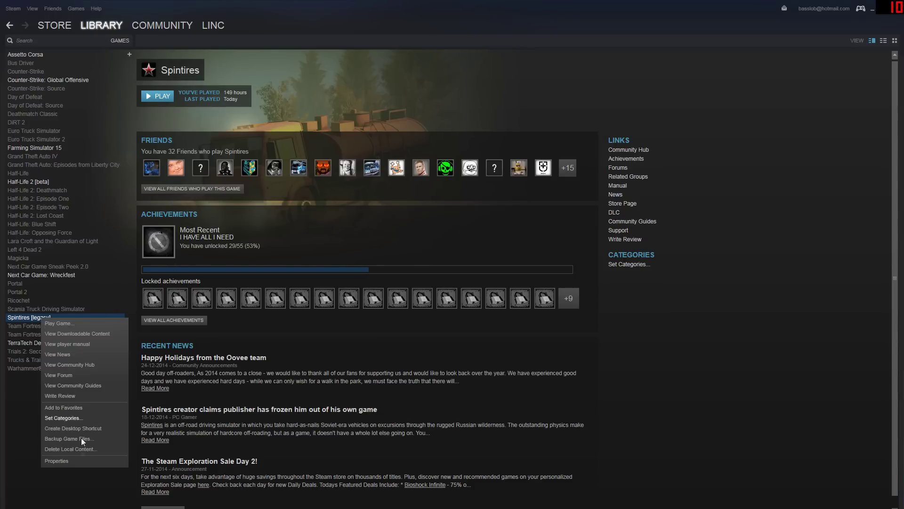
{"action": "left_click", "coordinate": [92, 461]}
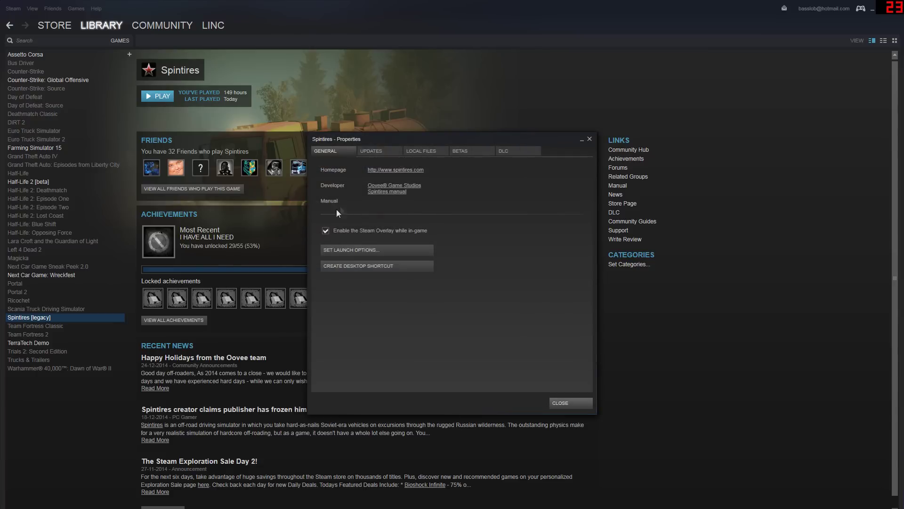
{"action": "left_click", "coordinate": [430, 153]}
{"action": "left_click", "coordinate": [353, 188]}
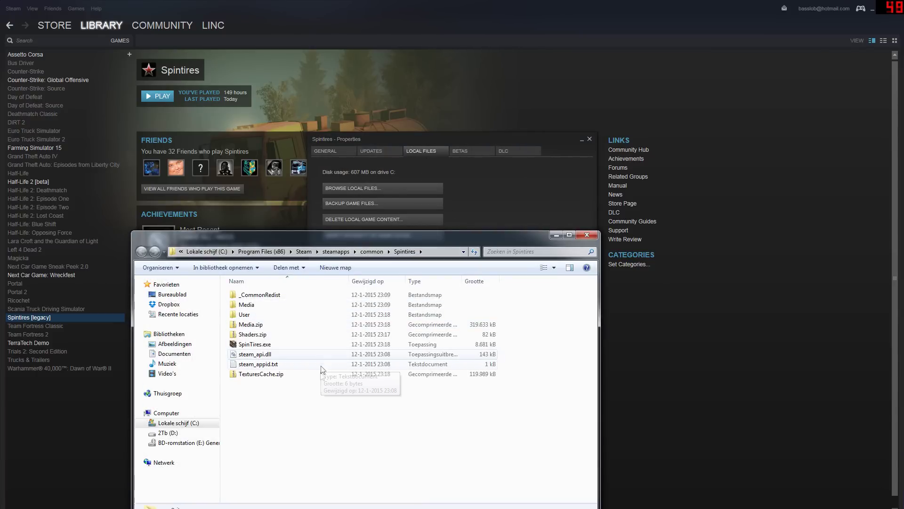
Paste the copied levels folder into Spintires\Media, merging folders and resolving the Thumbs.db conflict.
{"action": "double_click", "coordinate": [244, 305]}
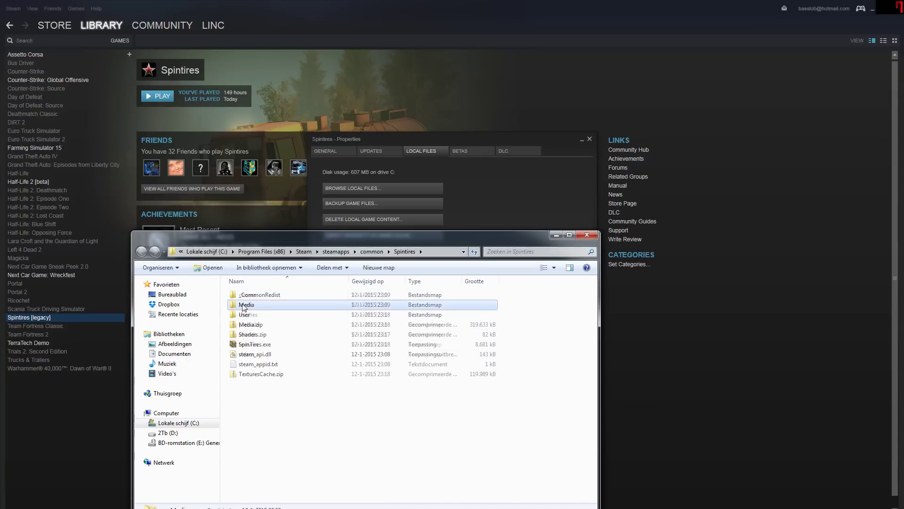
{"action": "right_click", "coordinate": [272, 384]}
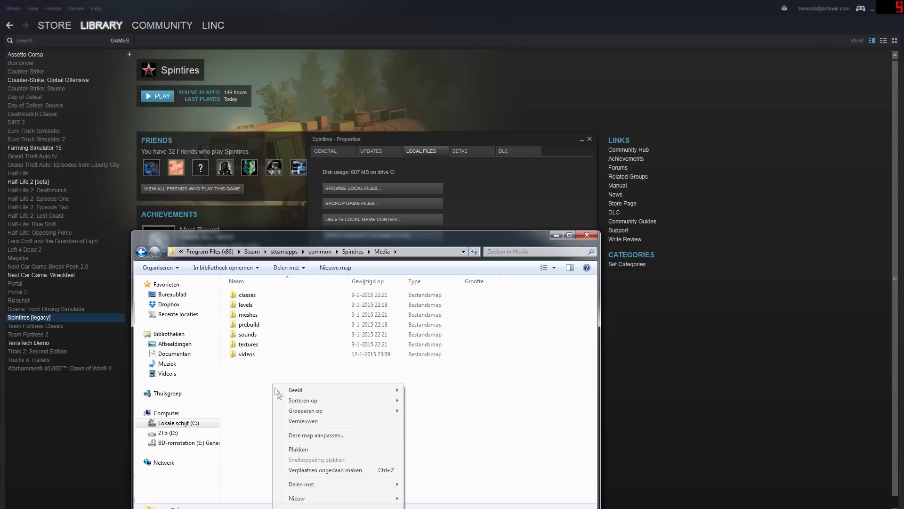
{"action": "left_click", "coordinate": [307, 450]}
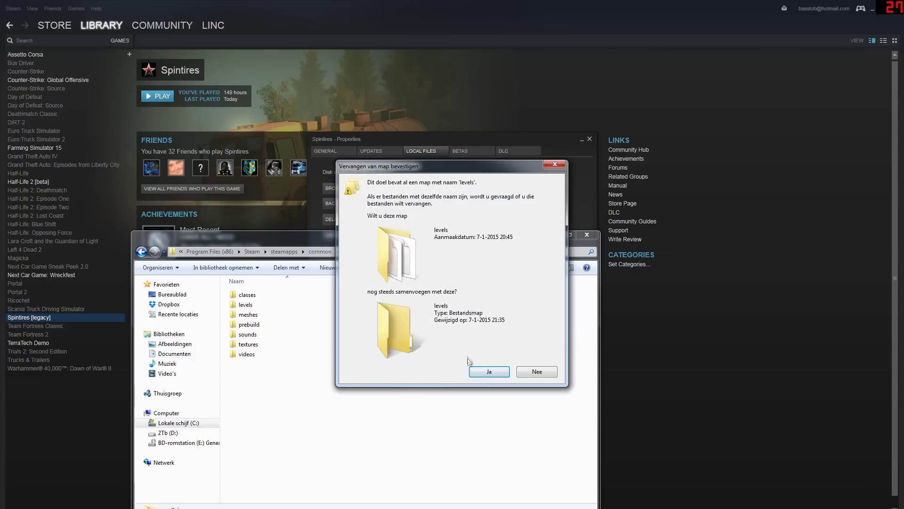
{"action": "left_click", "coordinate": [488, 372]}
{"action": "left_click", "coordinate": [438, 379]}
{"action": "left_click", "coordinate": [440, 363]}
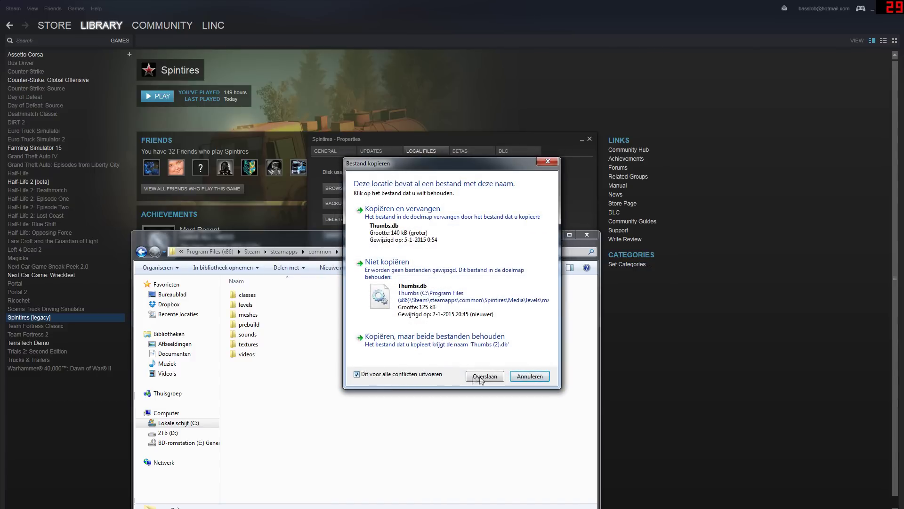
{"action": "left_click", "coordinate": [452, 219]}
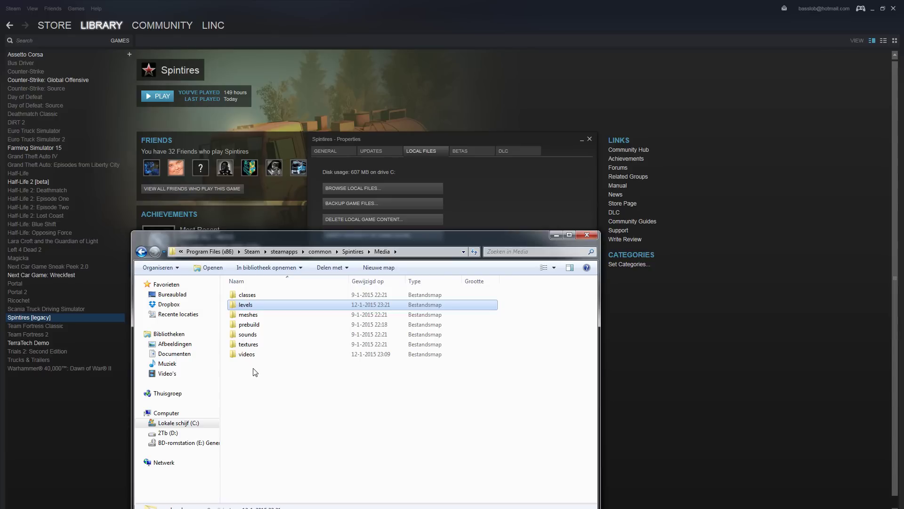
Launch Spintires, start a new game on level_offroad_park, and look around the truck yard.
{"action": "double_click", "coordinate": [48, 319]}
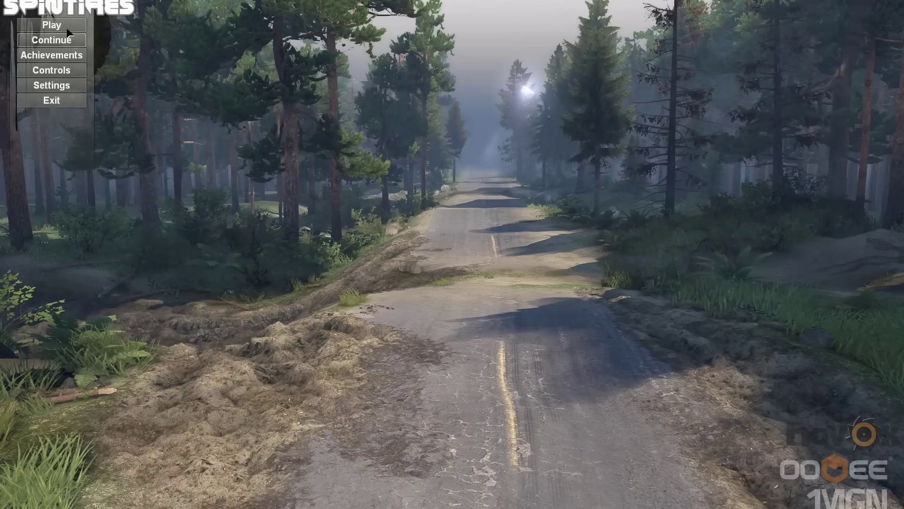
{"action": "left_click", "coordinate": [67, 29]}
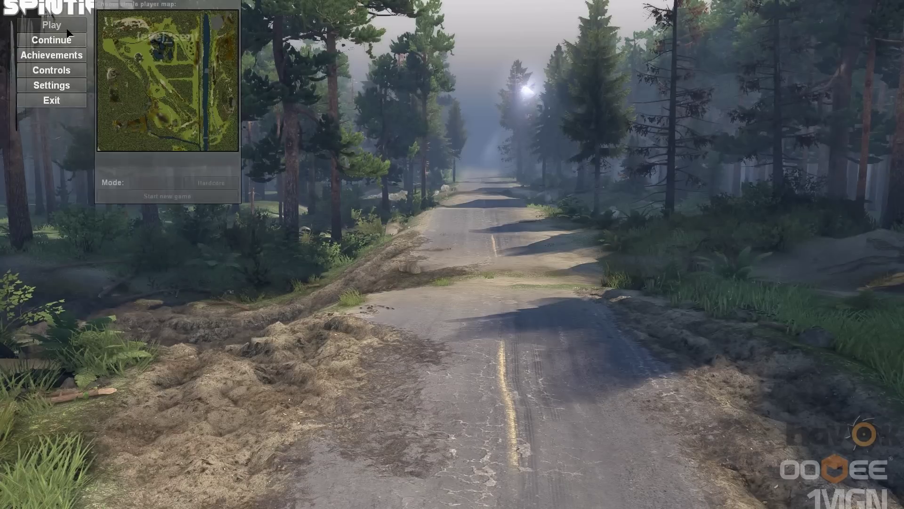
{"action": "left_click", "coordinate": [186, 102]}
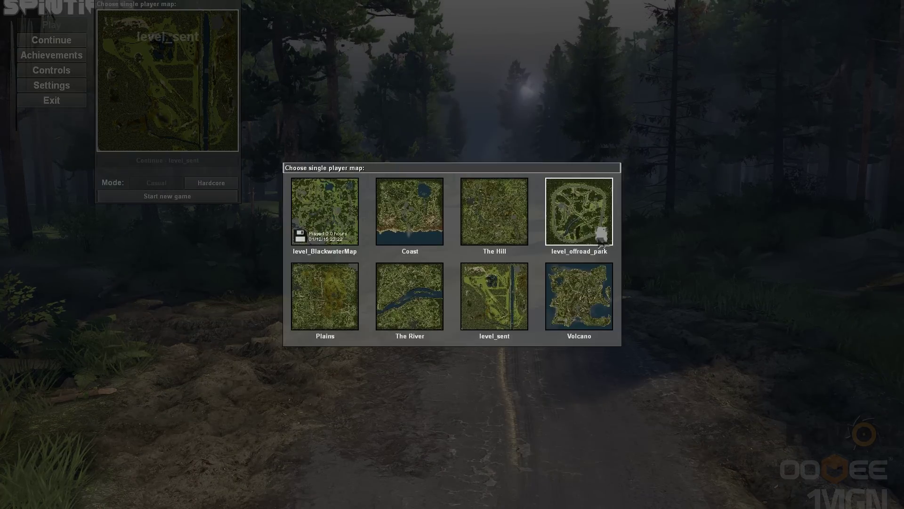
{"action": "left_click", "coordinate": [585, 215]}
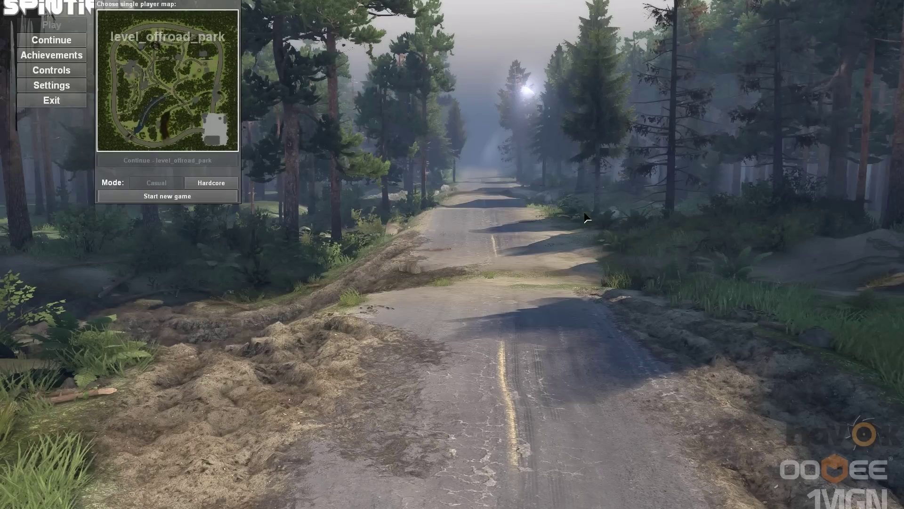
{"action": "left_click", "coordinate": [168, 196]}
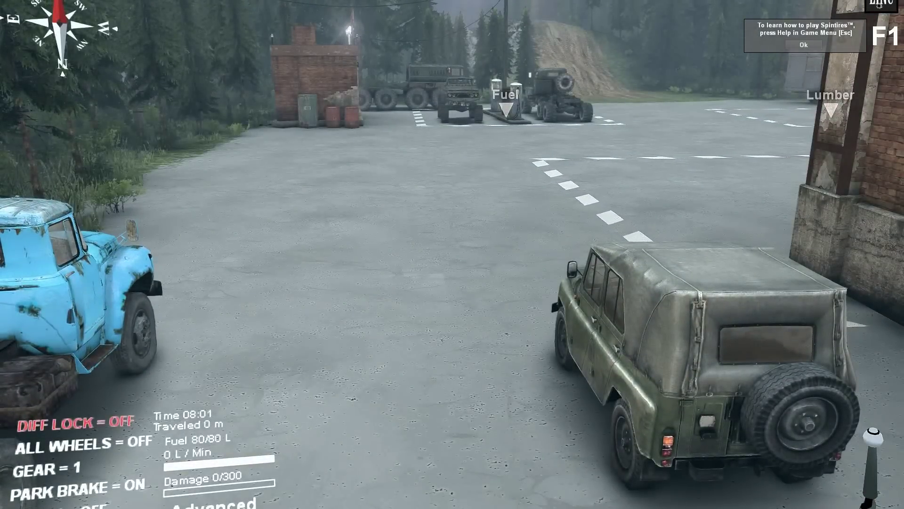
{"action": "left_click_drag", "start_coordinate": [363, 228], "coordinate": [496, 220]}
{"action": "scroll", "coordinate": [450, 242], "scroll_direction": "down", "scroll_amount": 3}
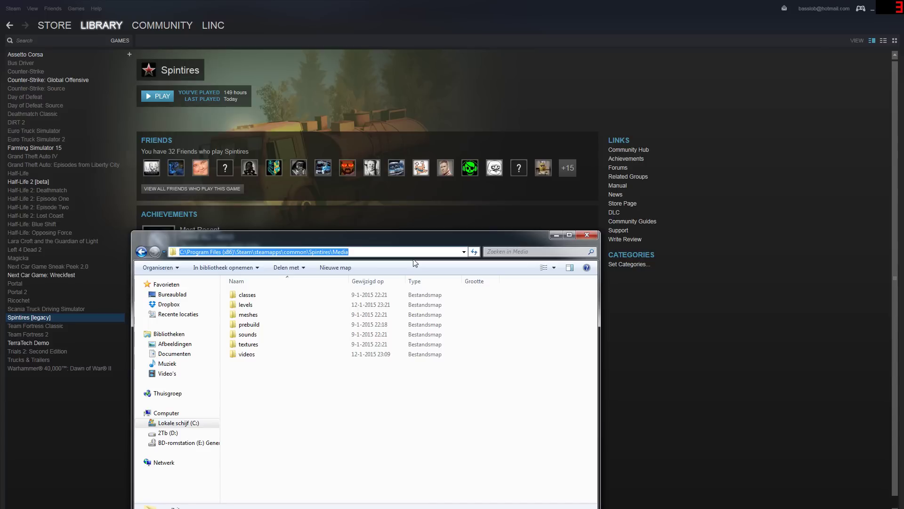
Delete the SpinTires folder from %appdata% Roaming, close Explorer, and relaunch Spintires [legacy].
{"action": "type", "text": "%"}
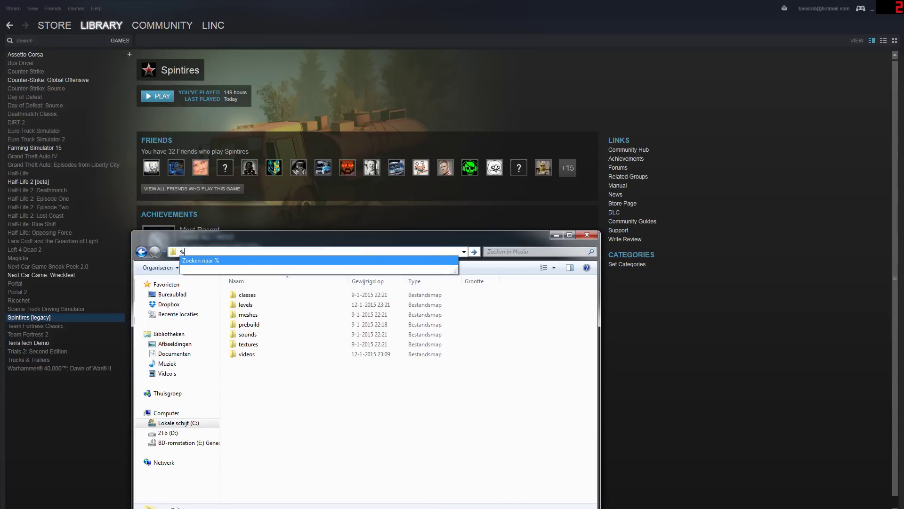
{"action": "type", "text": "appdata%"}
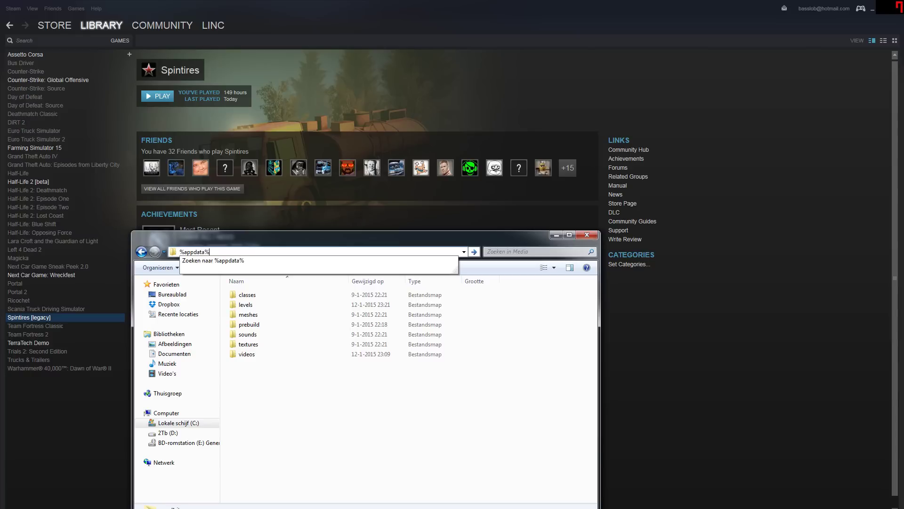
{"action": "key", "text": "Return"}
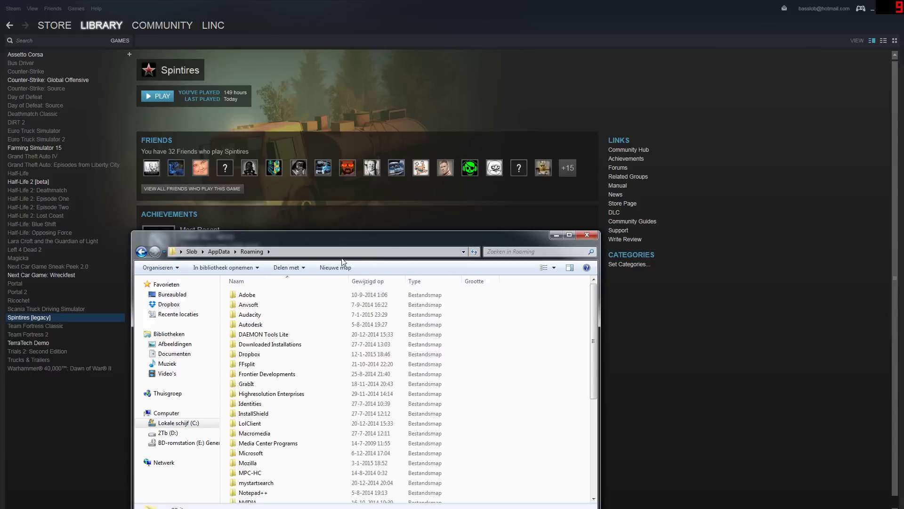
{"action": "scroll", "coordinate": [297, 369], "scroll_direction": "down", "scroll_amount": 6}
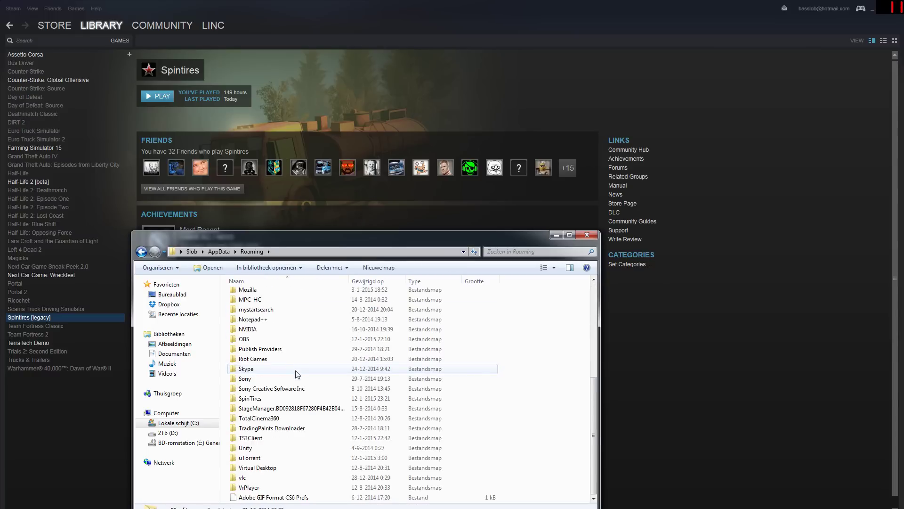
{"action": "left_click", "coordinate": [257, 400]}
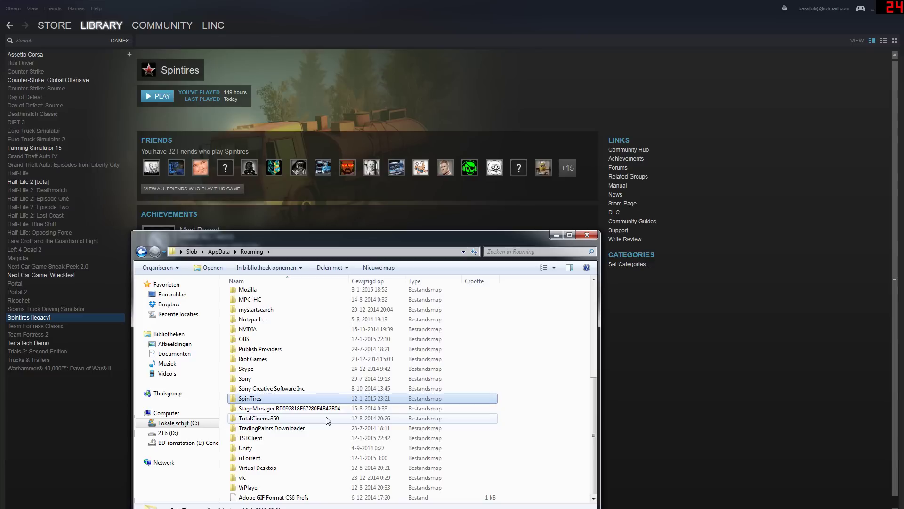
{"action": "key", "text": "Delete"}
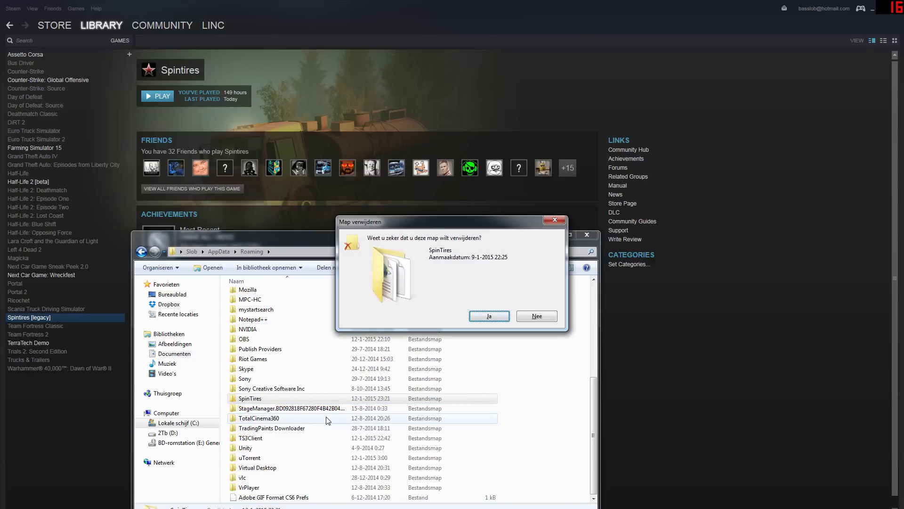
{"action": "key", "text": "Return"}
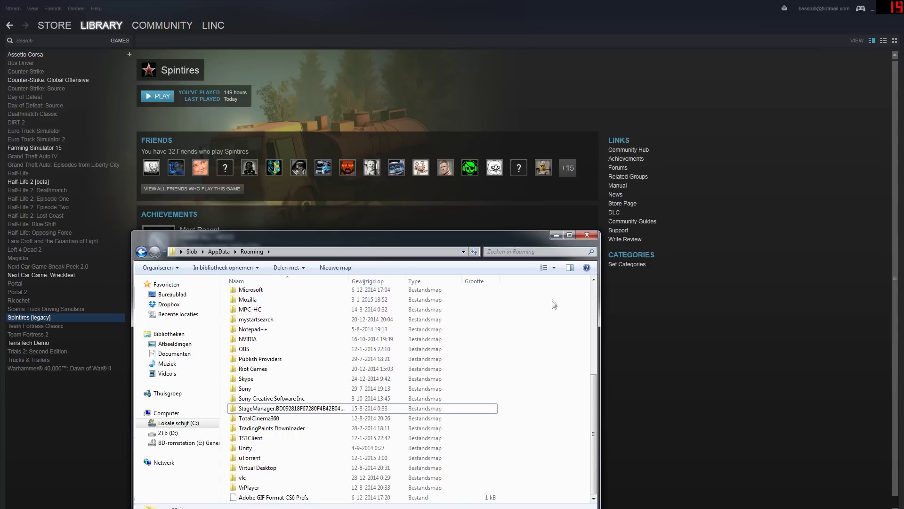
{"action": "left_click", "coordinate": [586, 235]}
{"action": "double_click", "coordinate": [58, 316]}
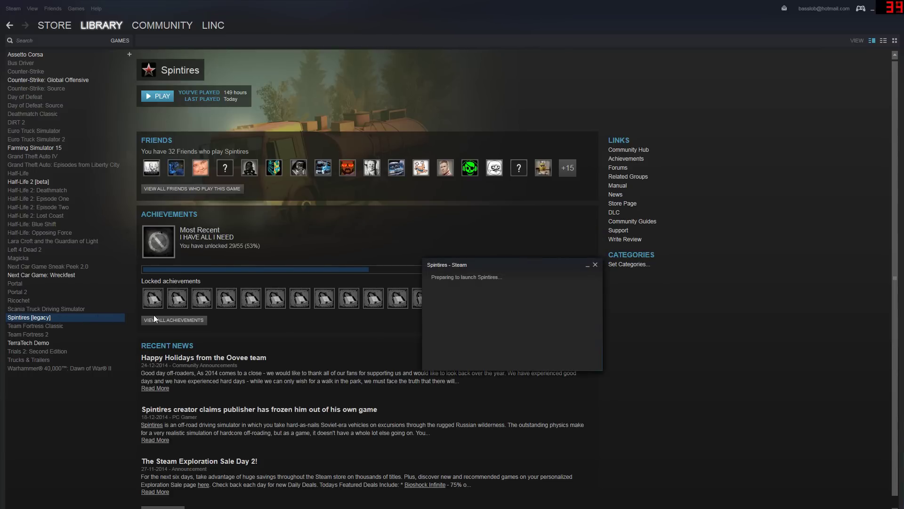